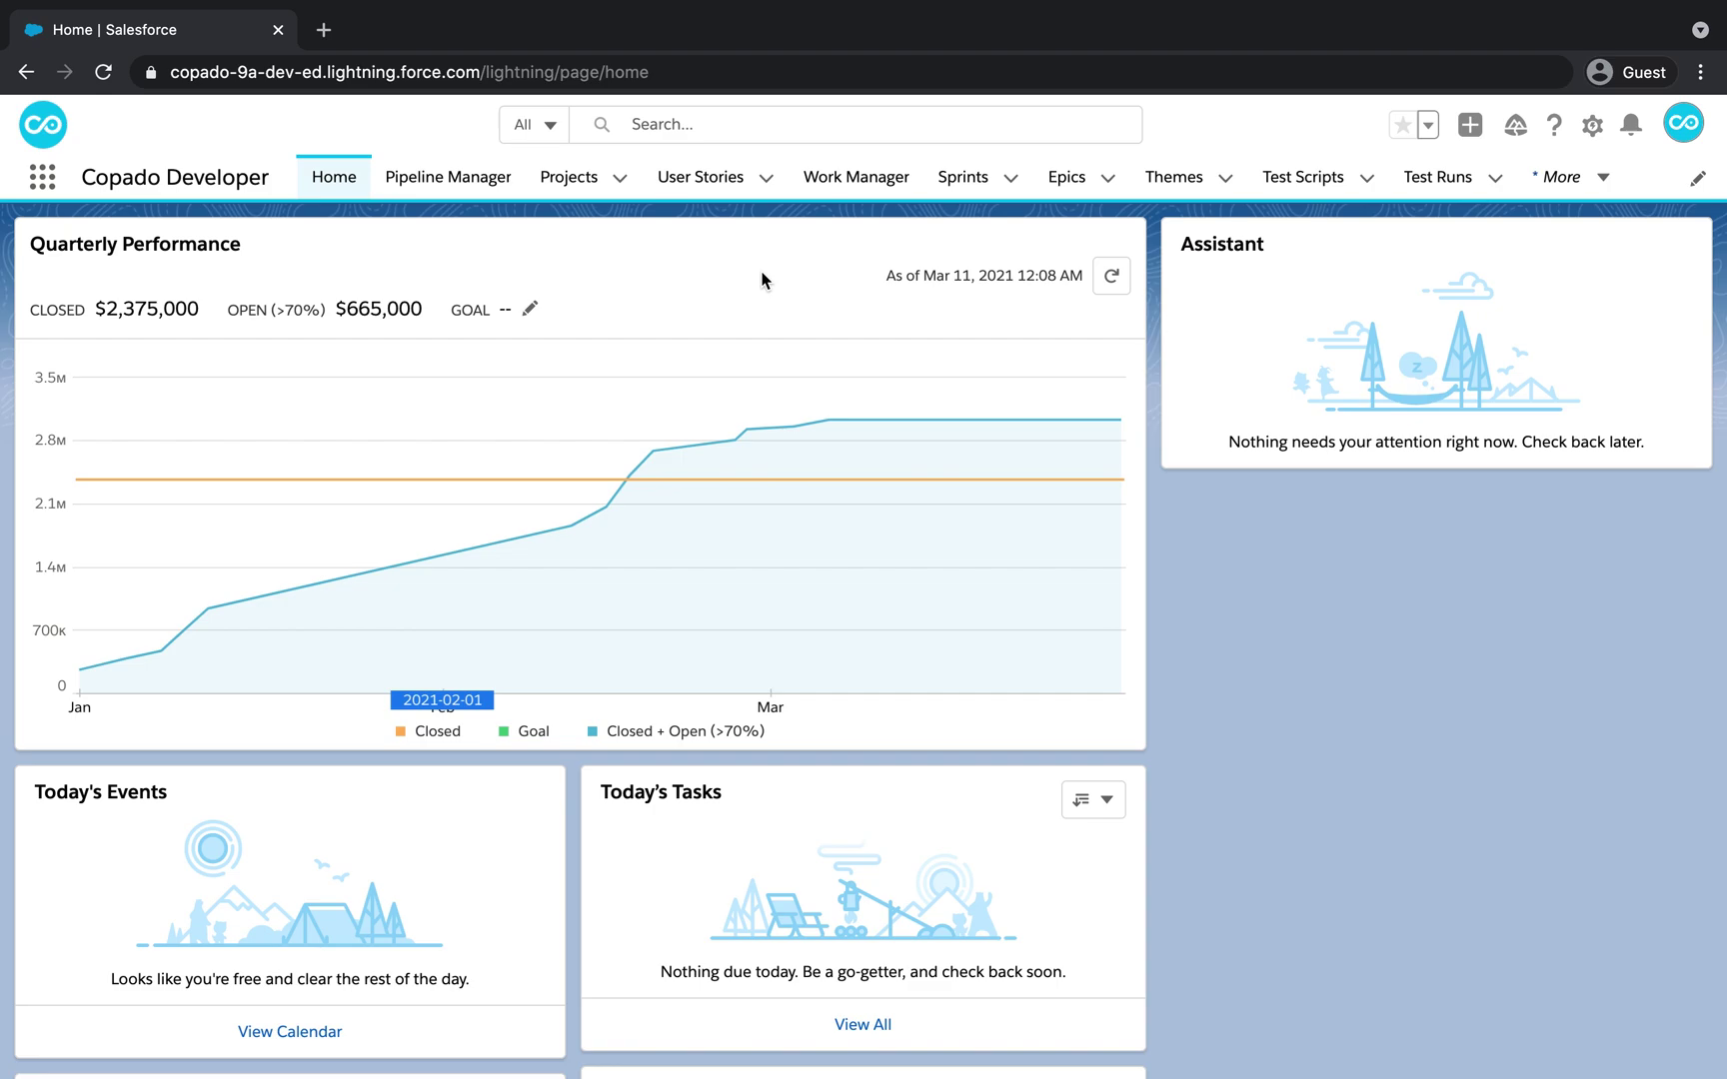
Open the Academy pipeline's Pipeline Manager from the Pipelines list under More.
click(1586, 176)
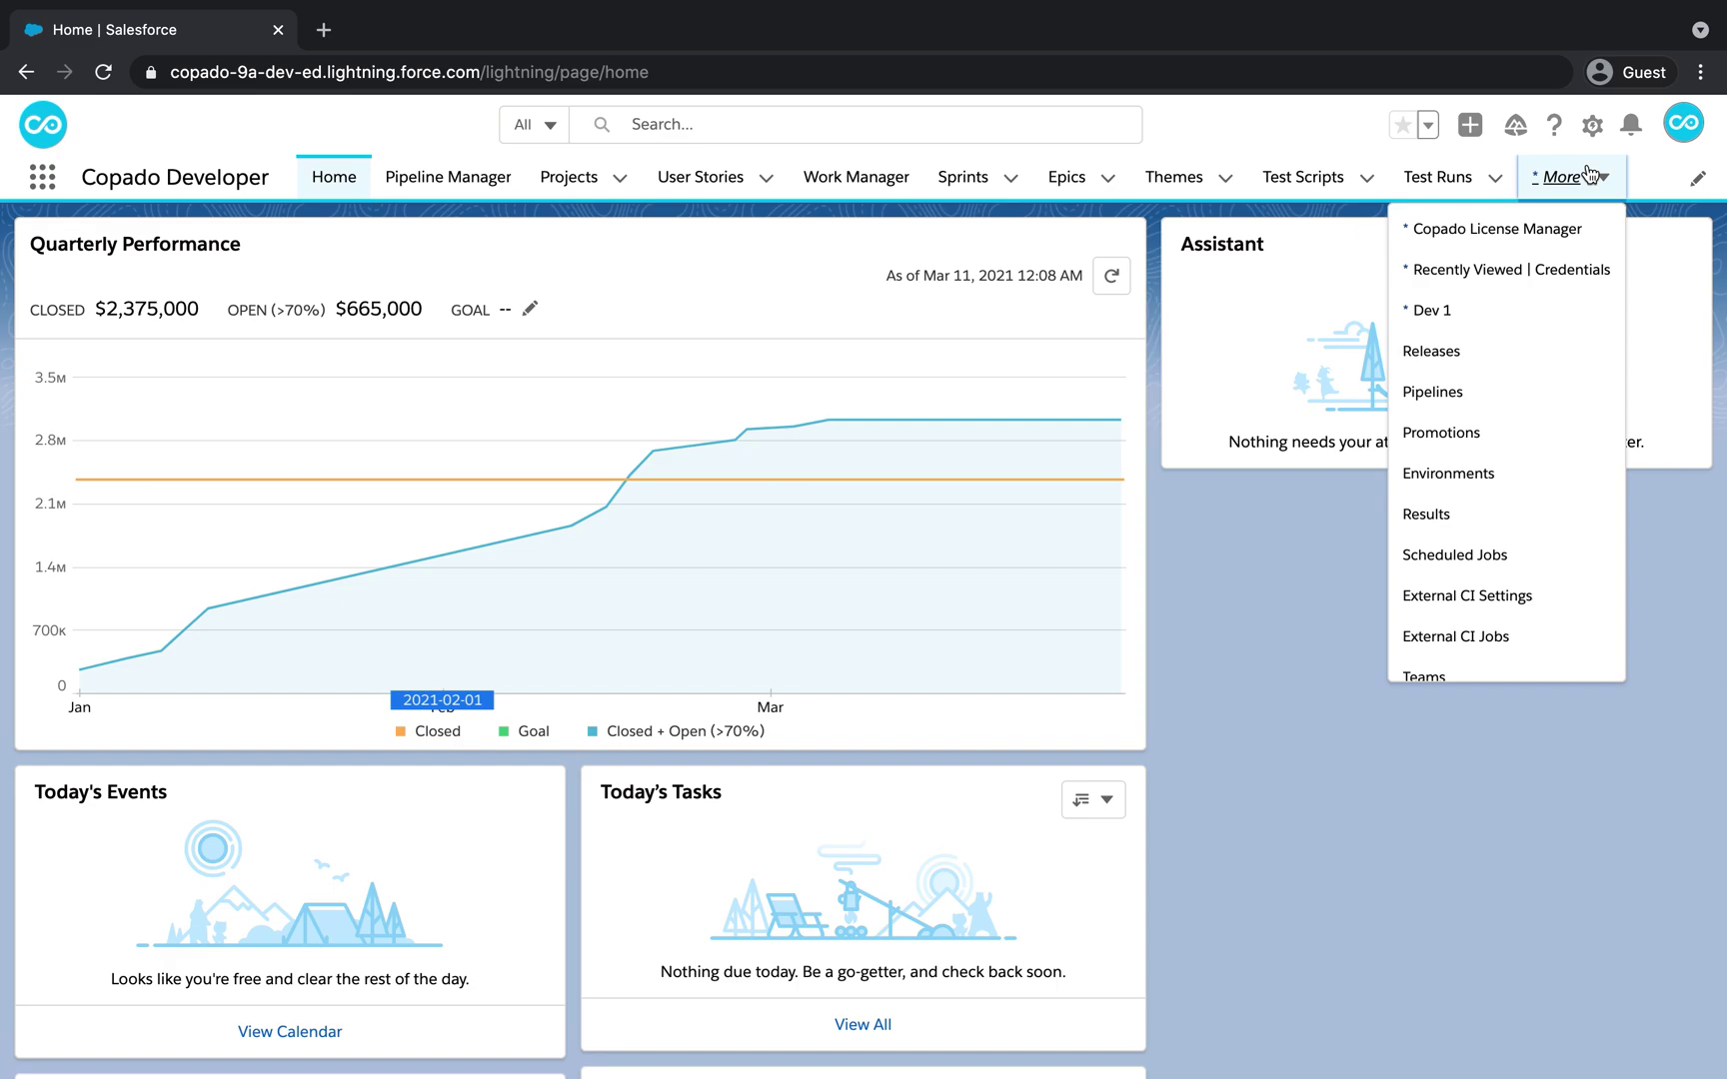
click(1439, 398)
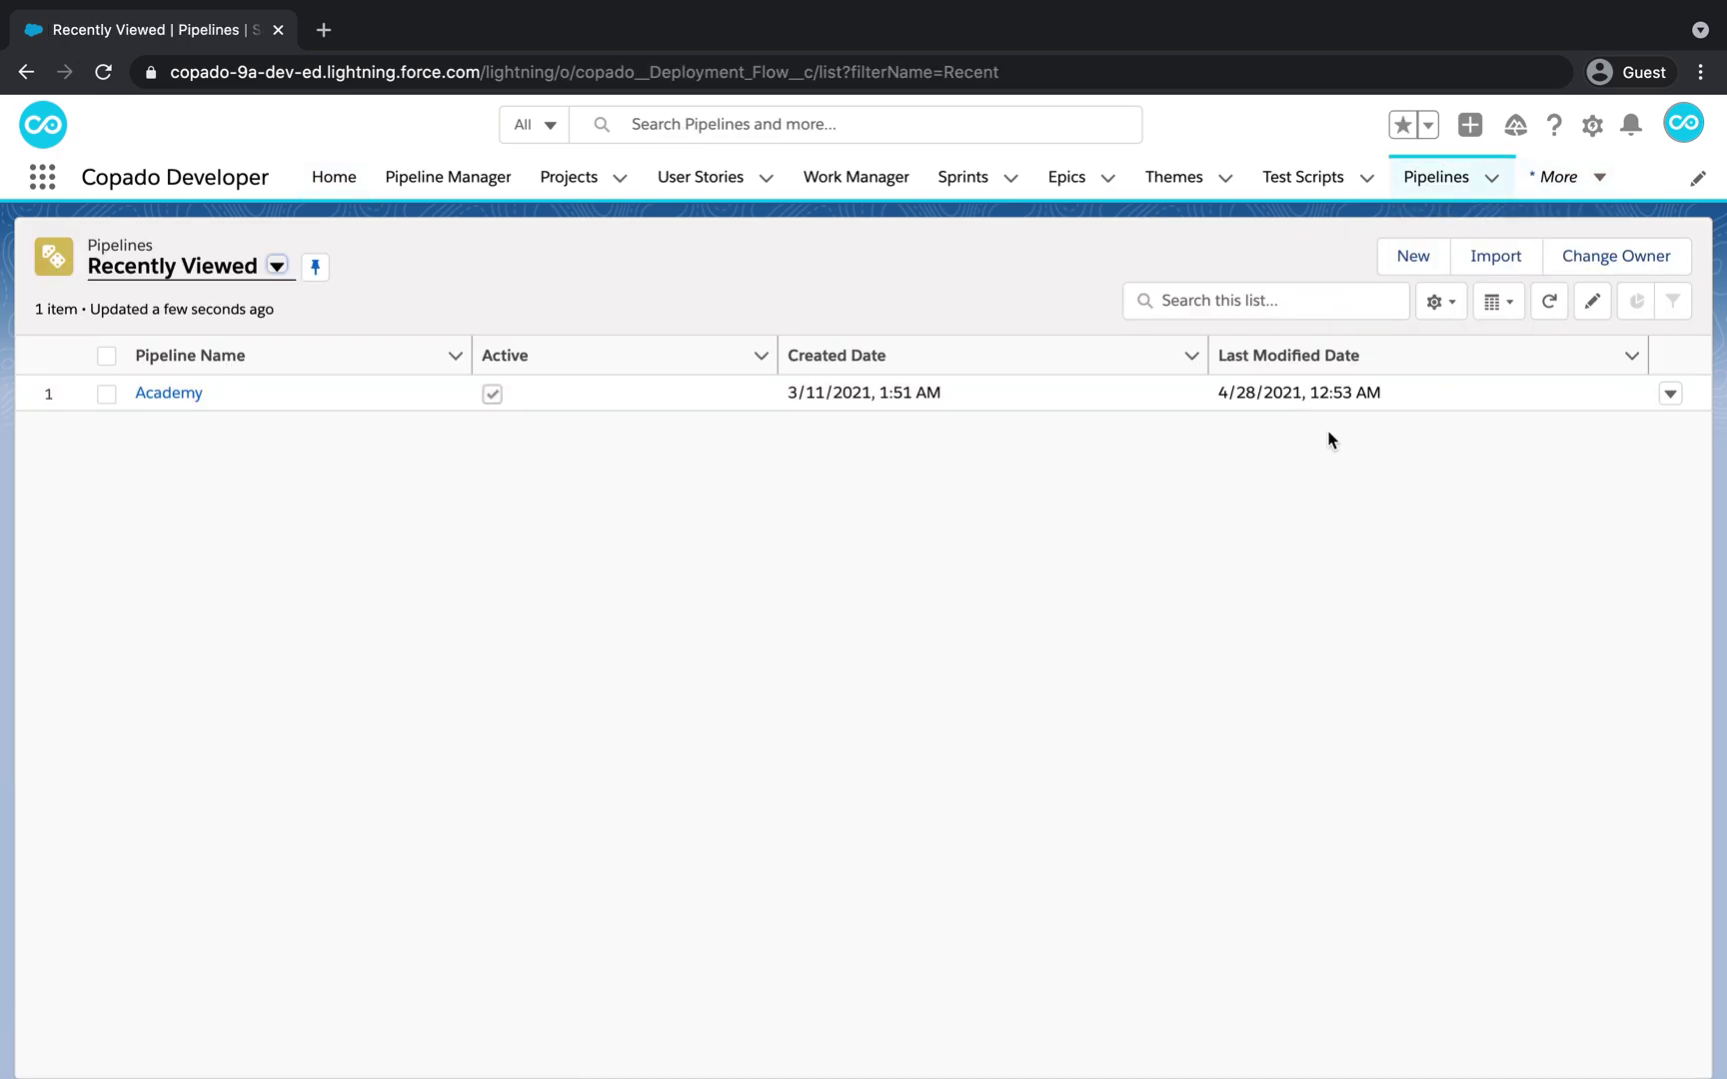
click(183, 393)
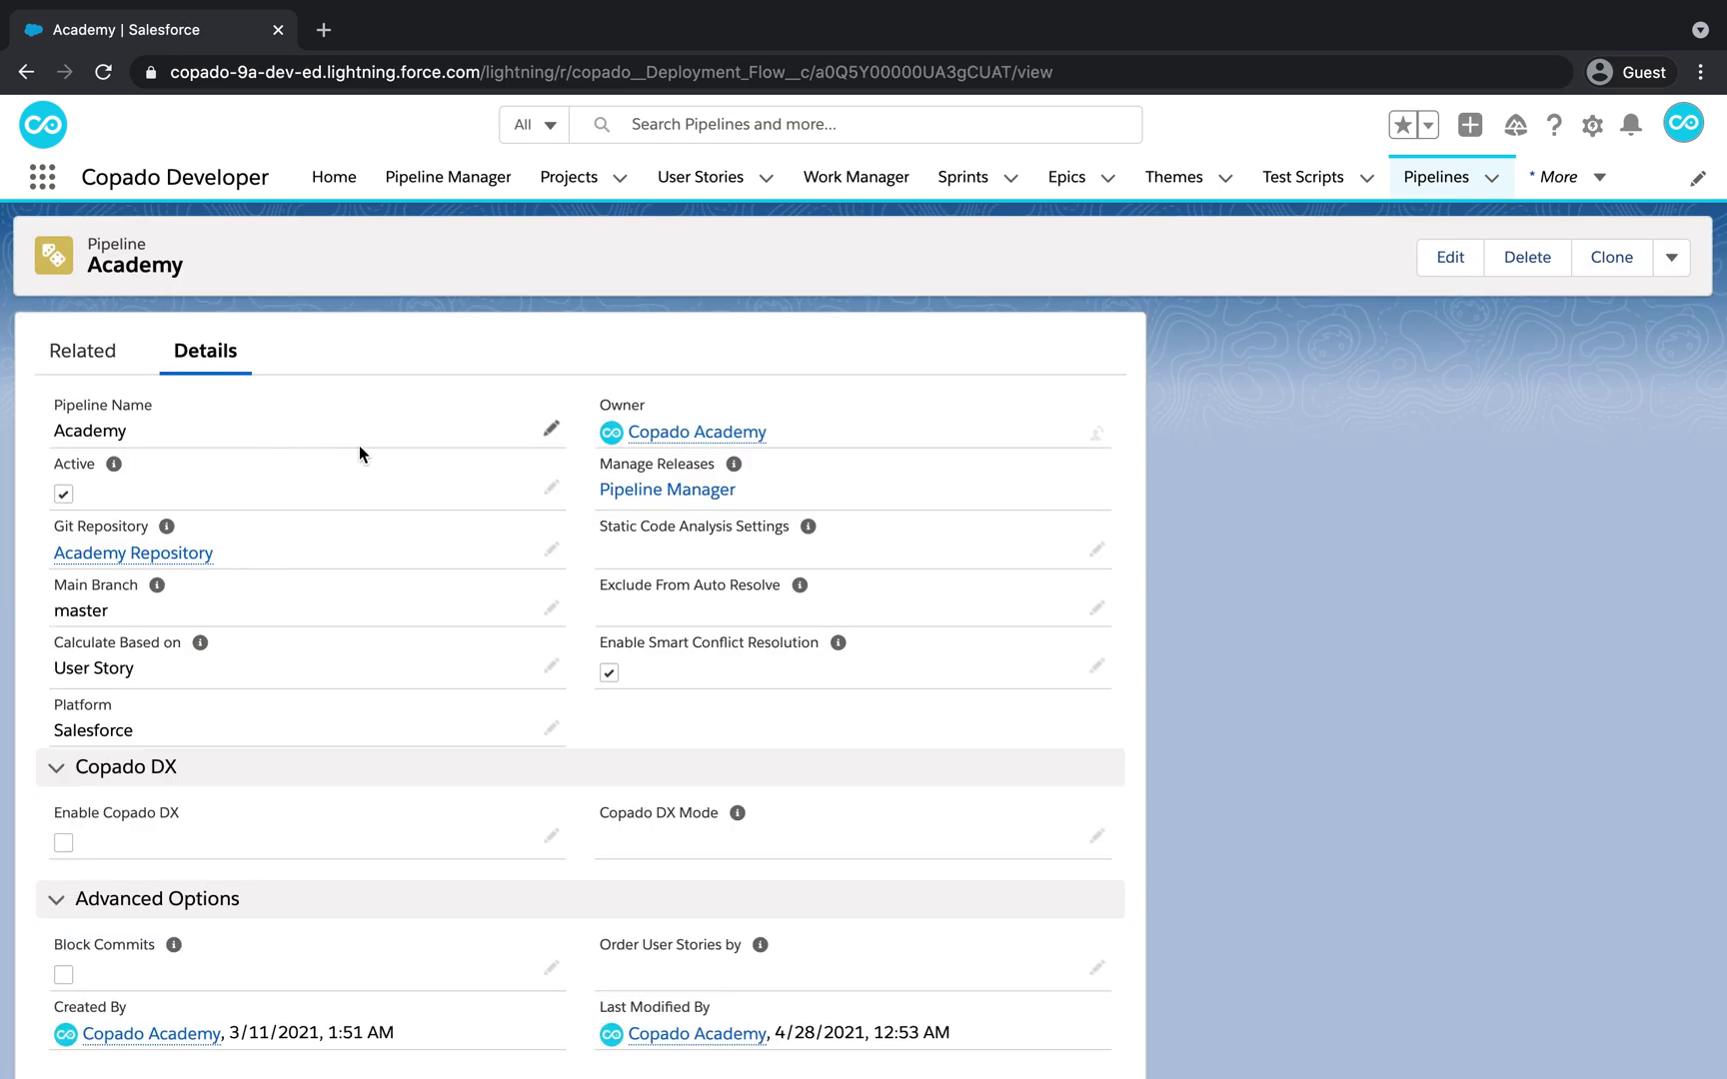
click(680, 492)
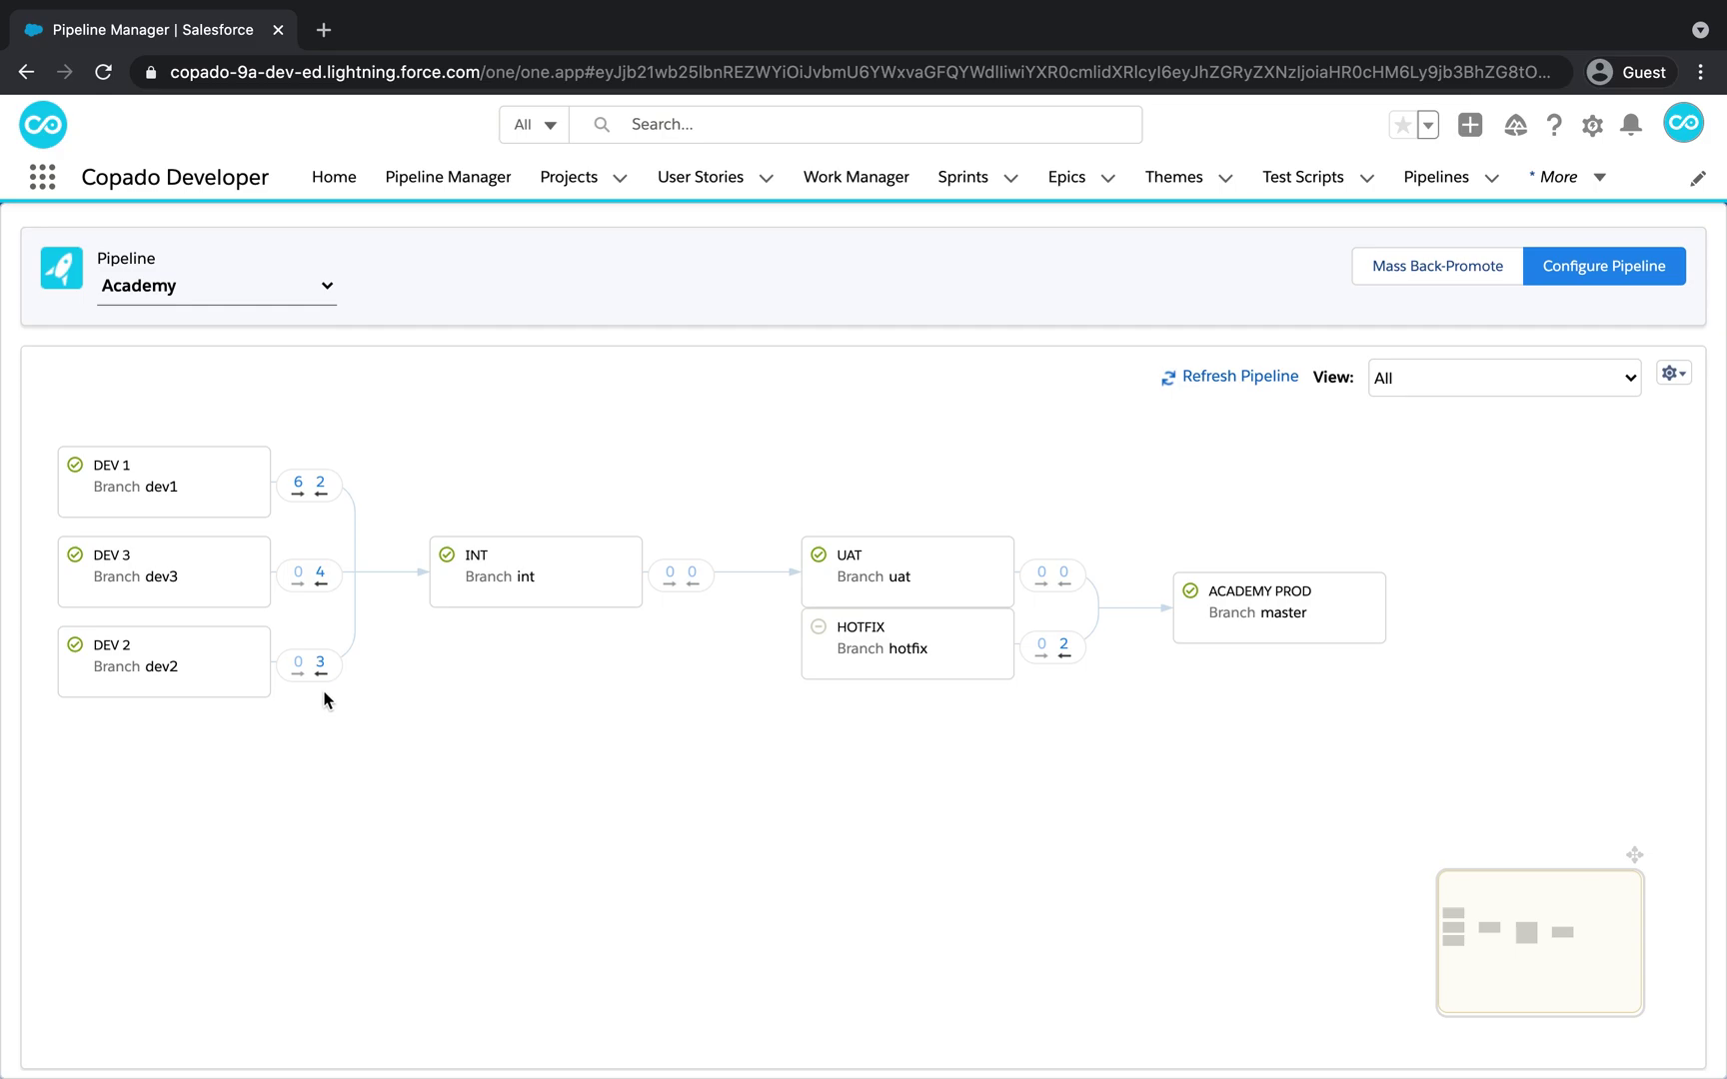
Open the INT-to-Dev 2 back-promotion view, keeping Test Level at NoTestRun.
click(319, 662)
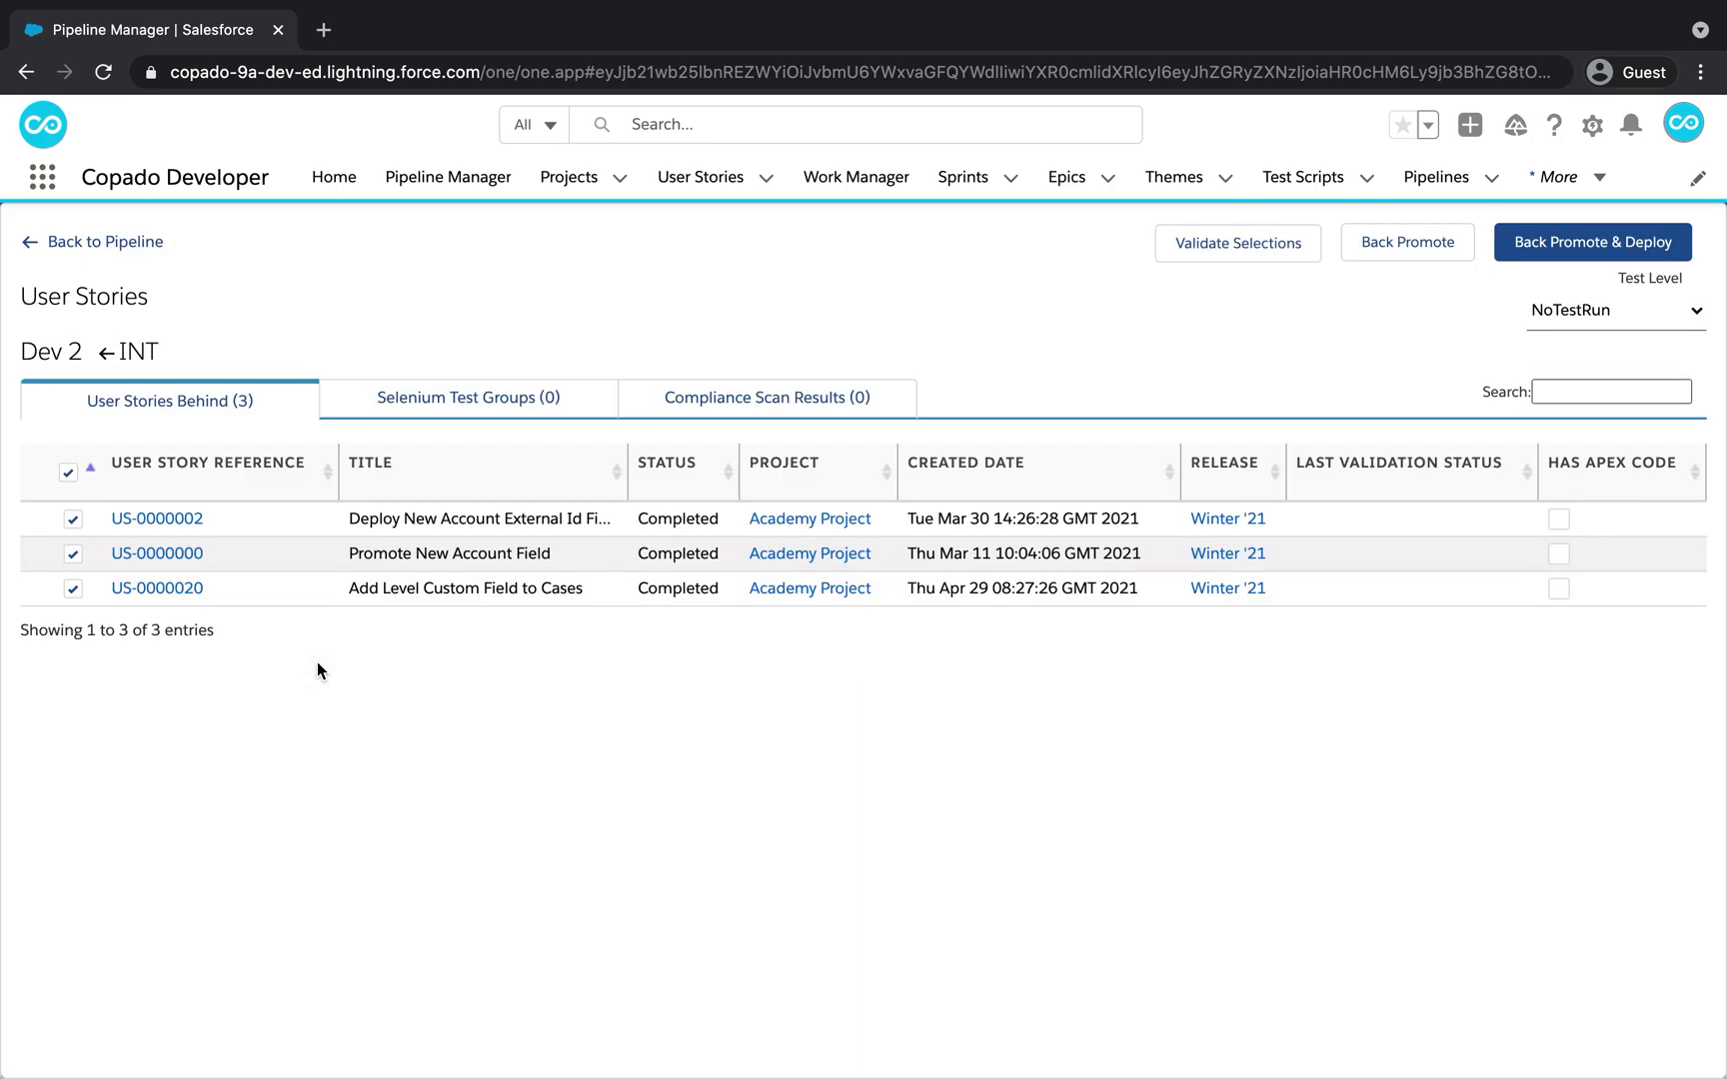
click(1653, 317)
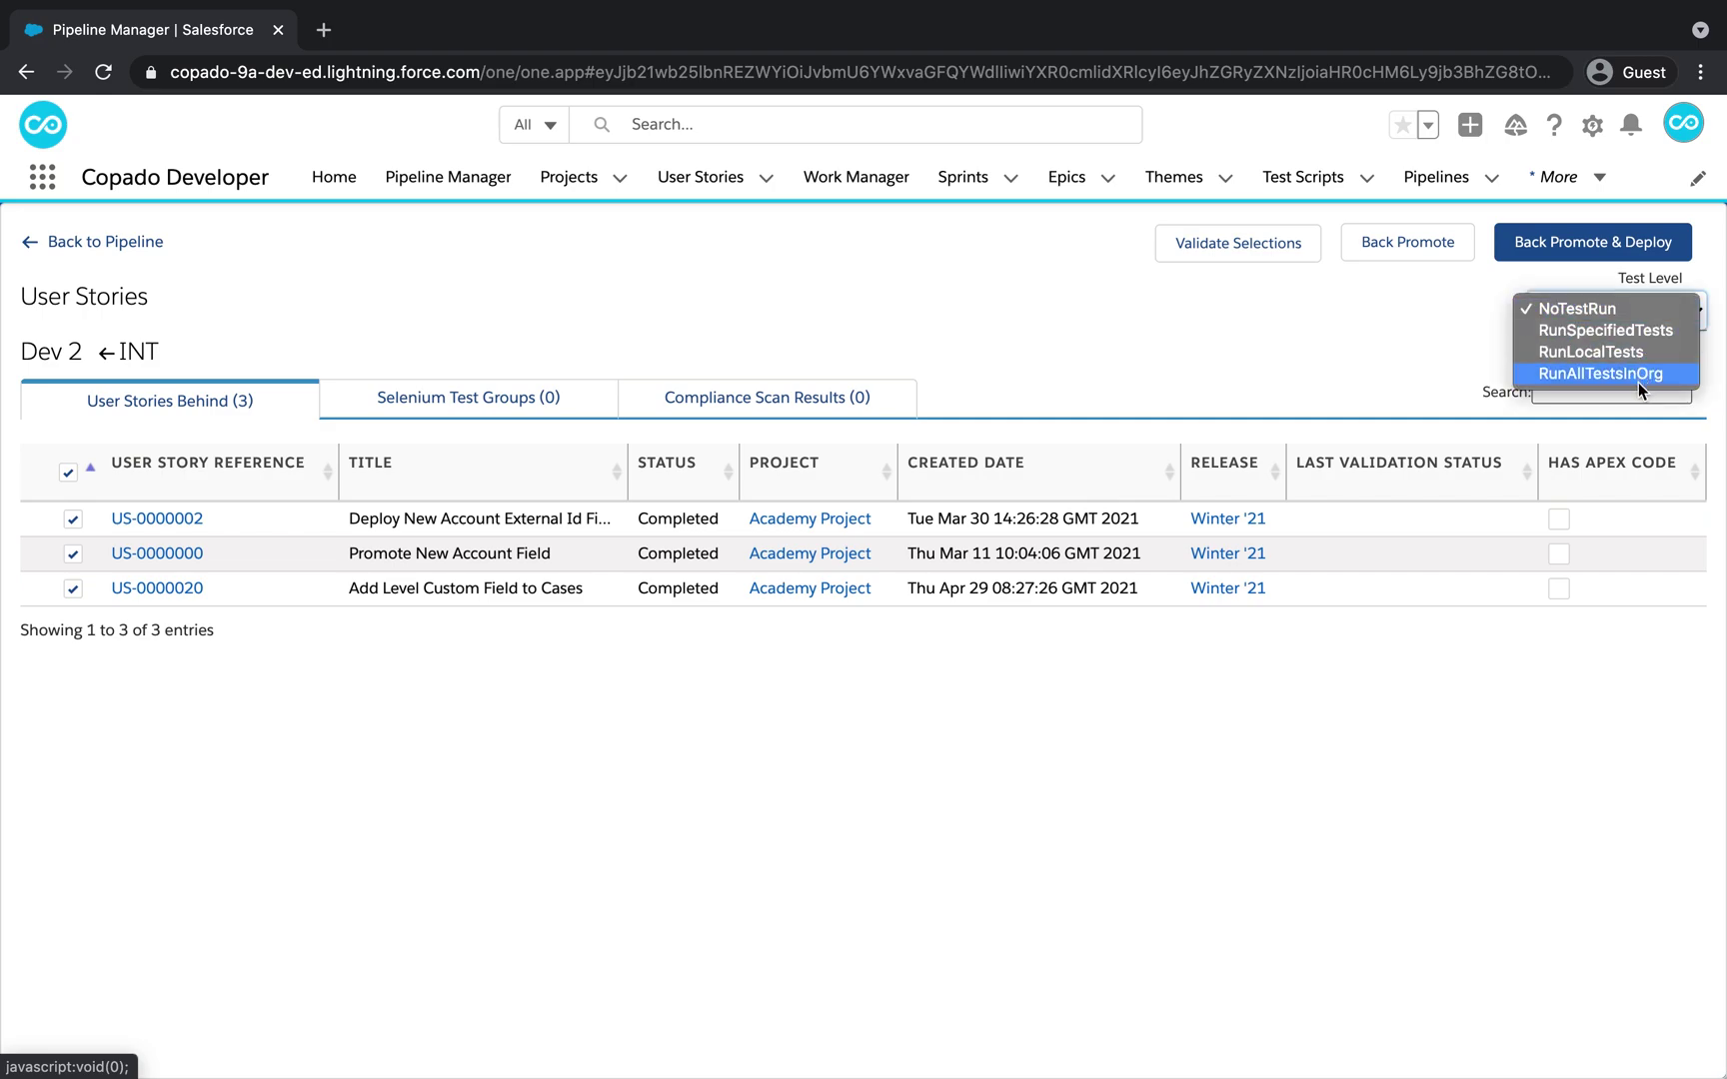
click(1607, 406)
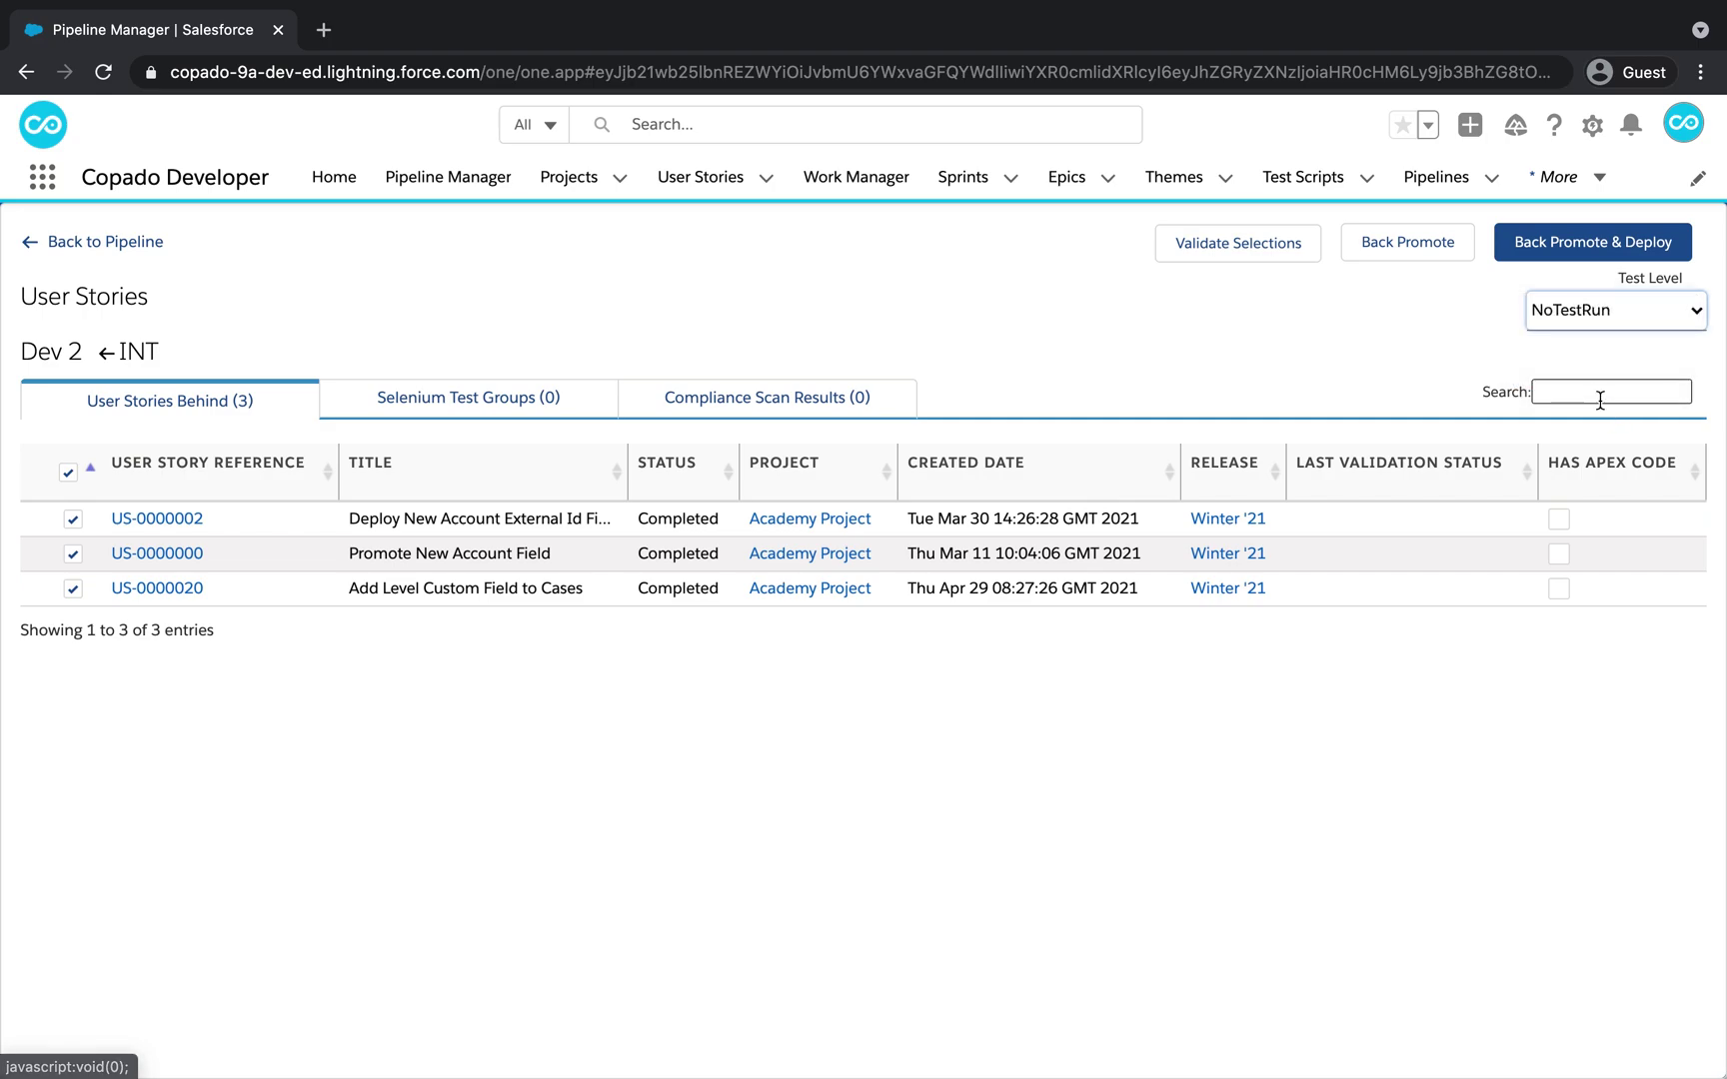
Clear the story filter, select only US-0000020, and run Back Promote & Deploy.
click(1600, 401)
text(custom)
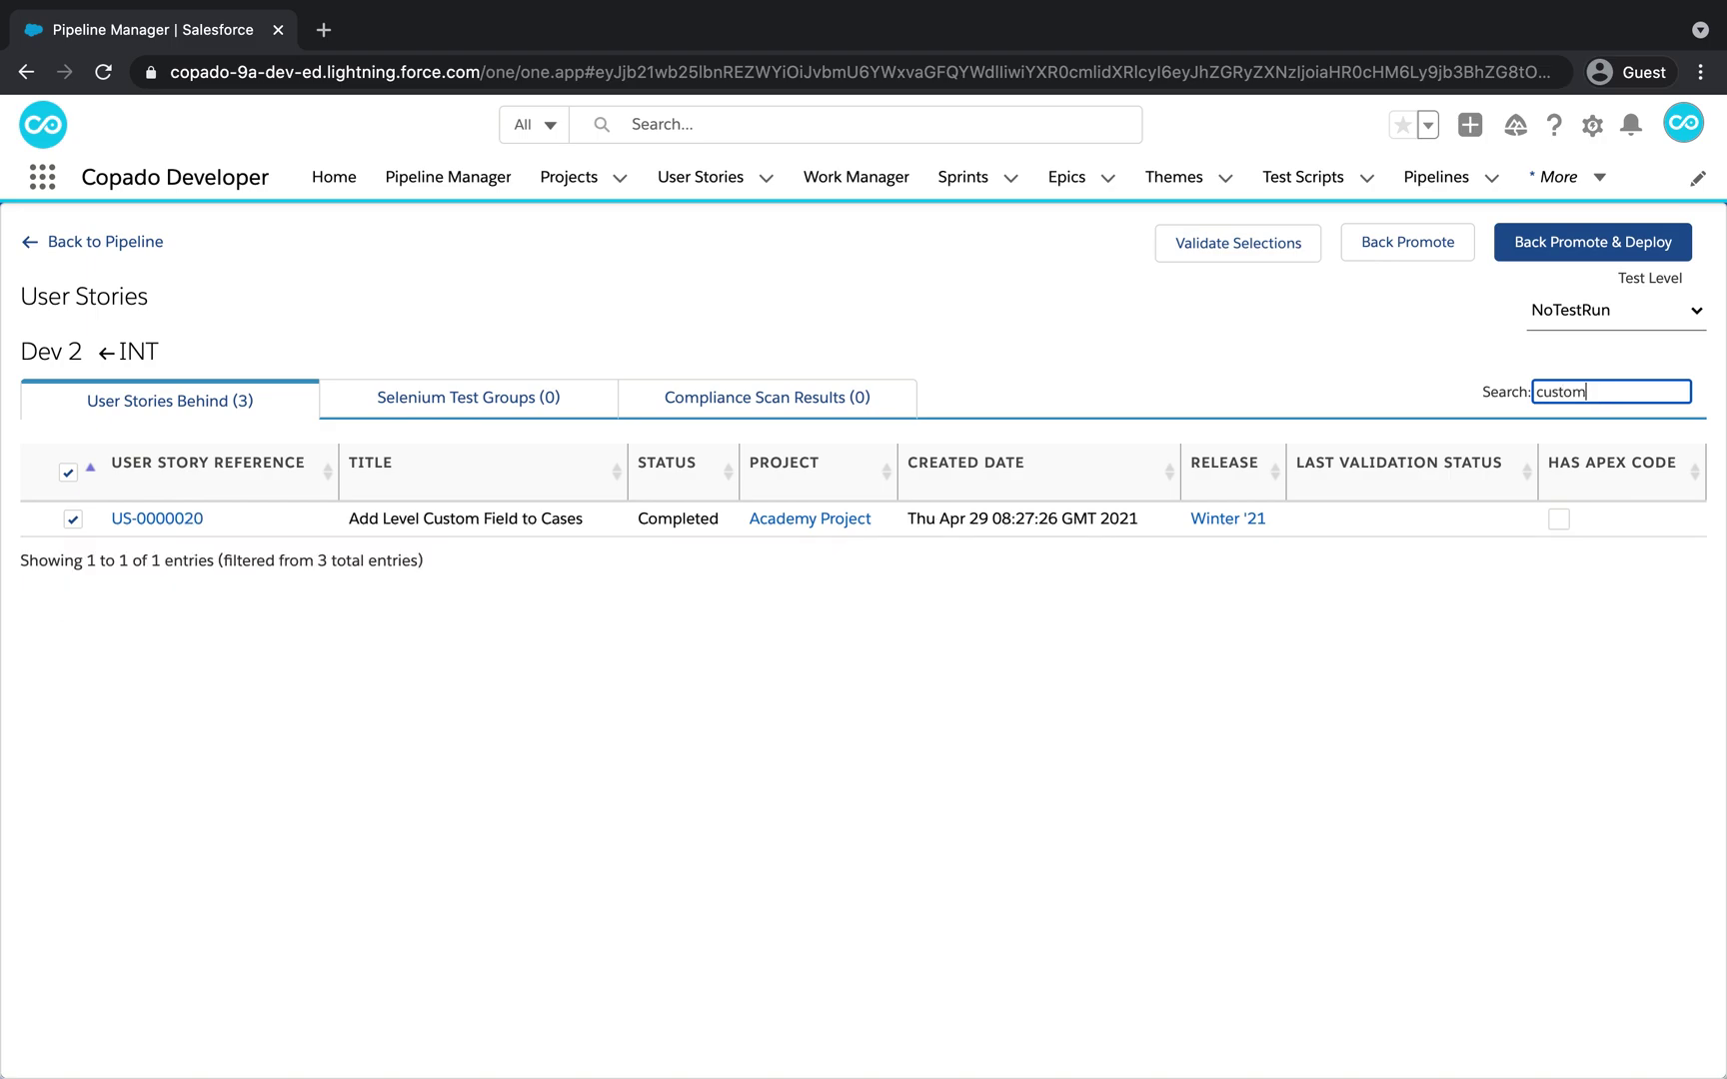
key(ctrl+a)
key(BackSpace)
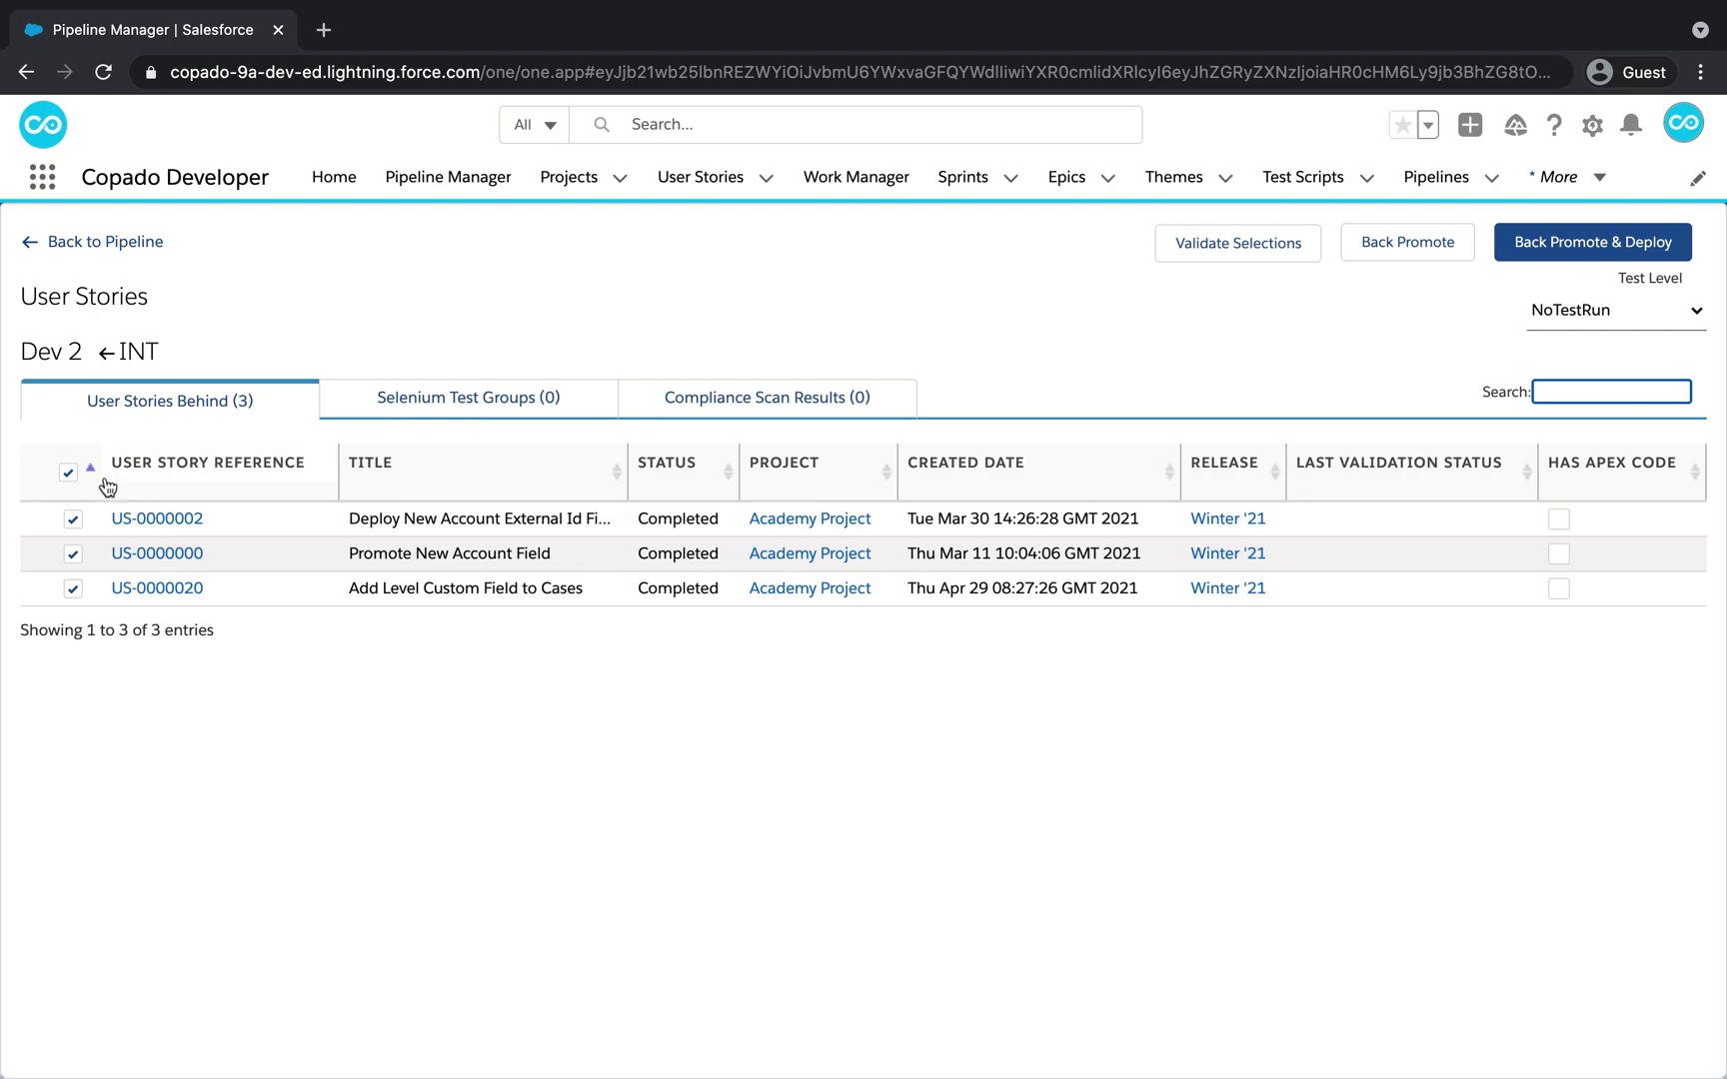
click(70, 472)
click(73, 589)
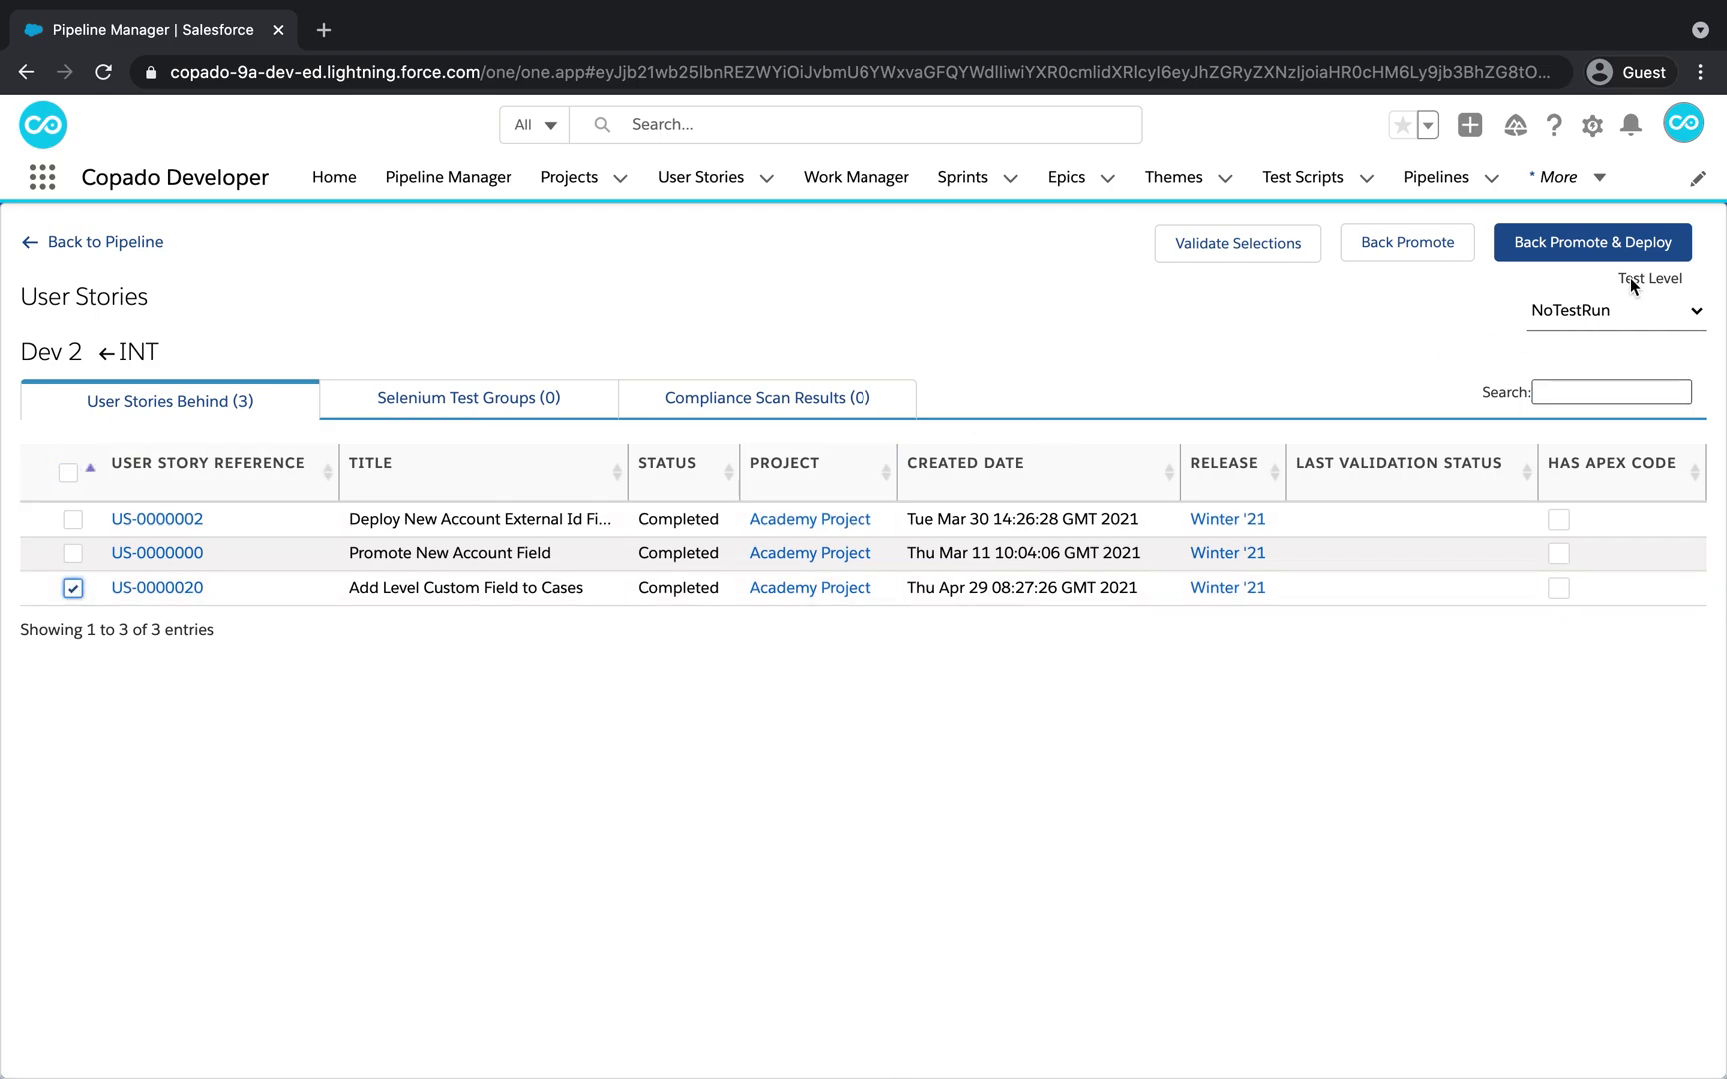
click(1629, 249)
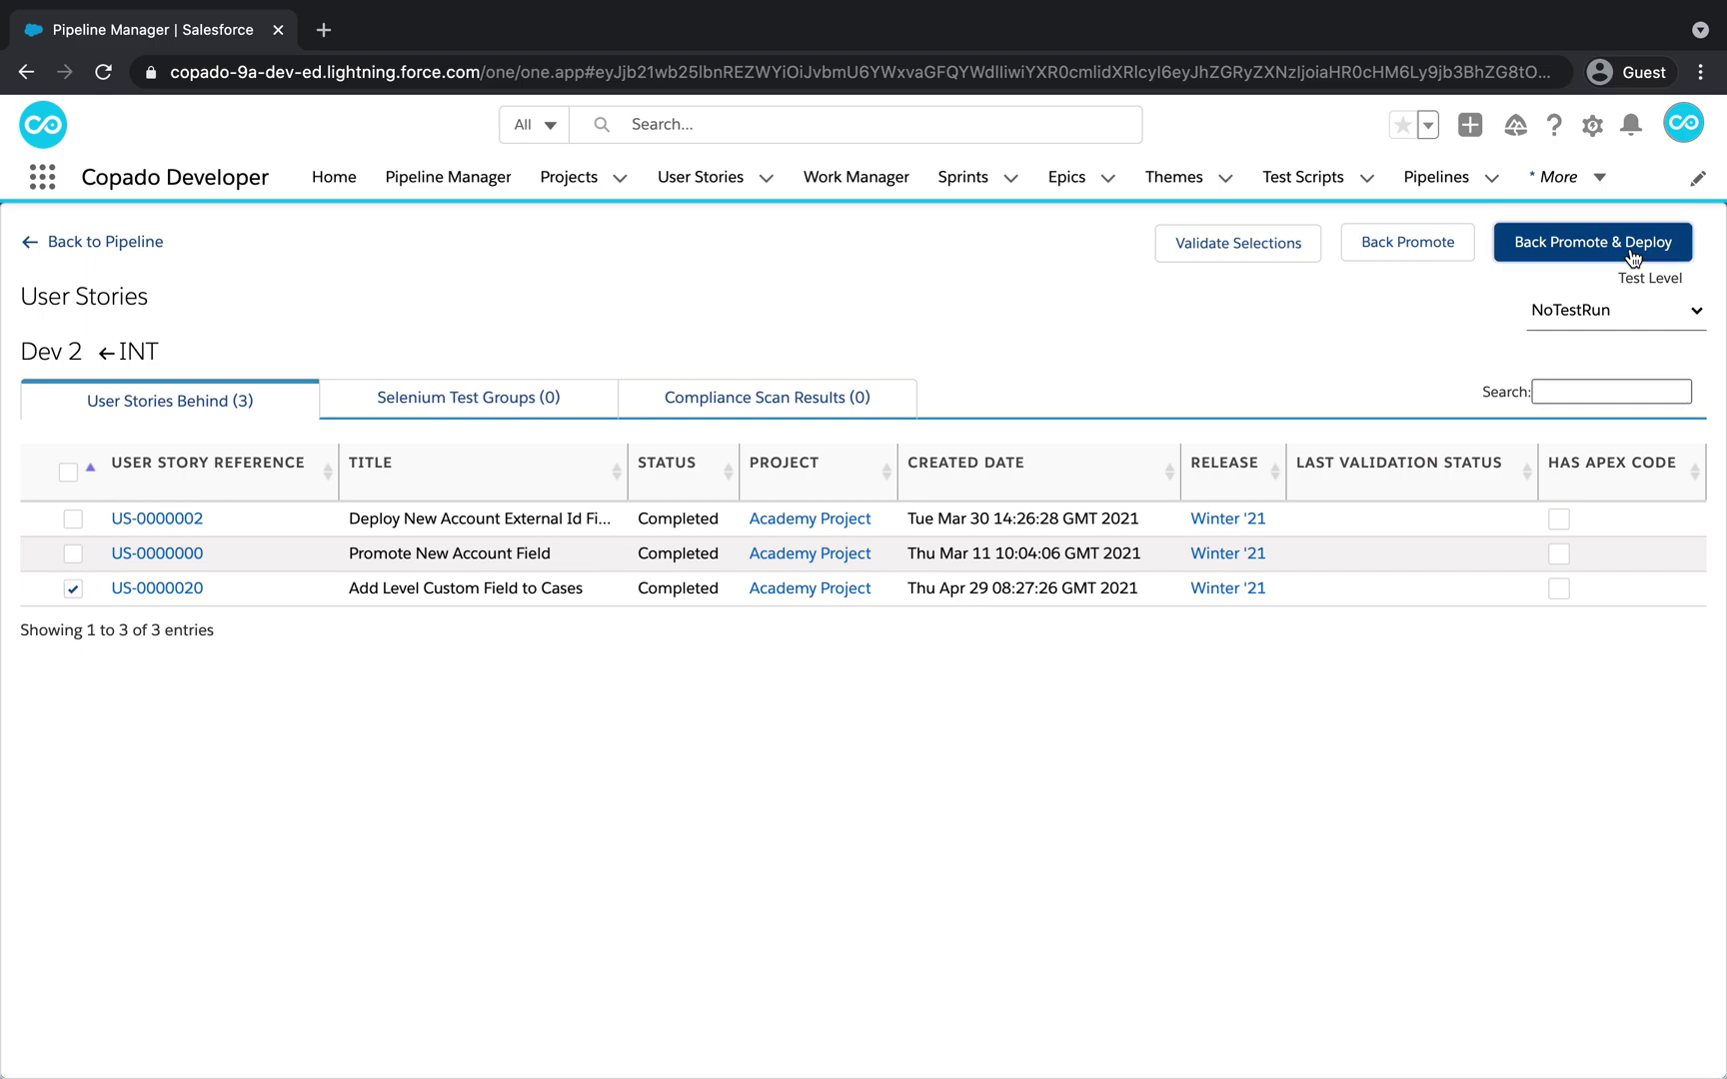